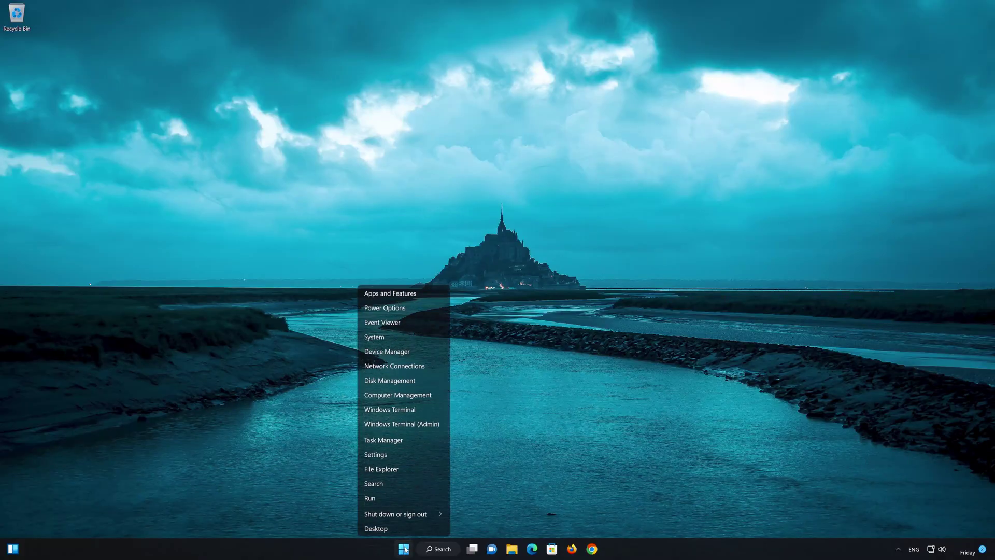
Reach the Apps & features list of installed apps from Windows Settings
{"action": "left_click", "coordinate": [420, 454]}
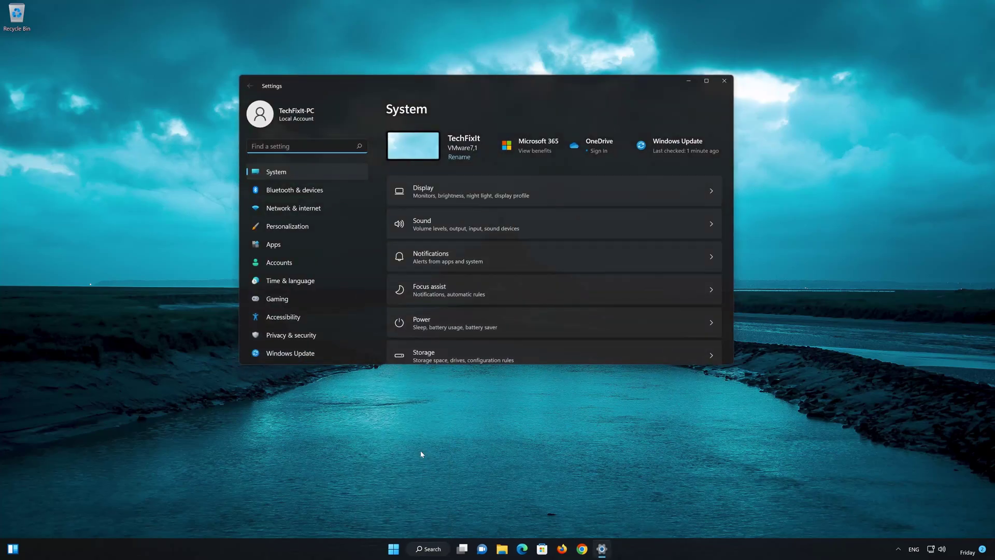
{"action": "left_click", "coordinate": [325, 247]}
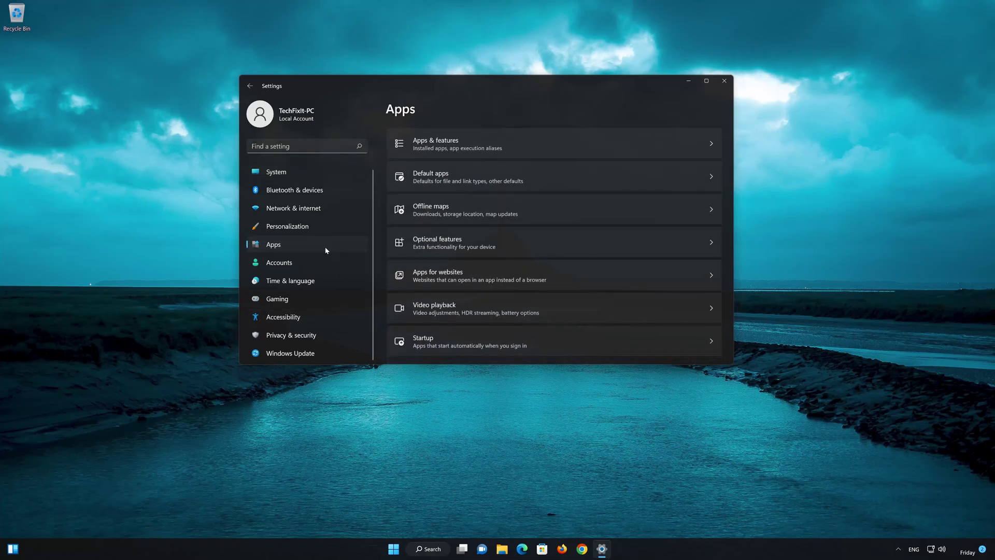
{"action": "left_click", "coordinate": [467, 144]}
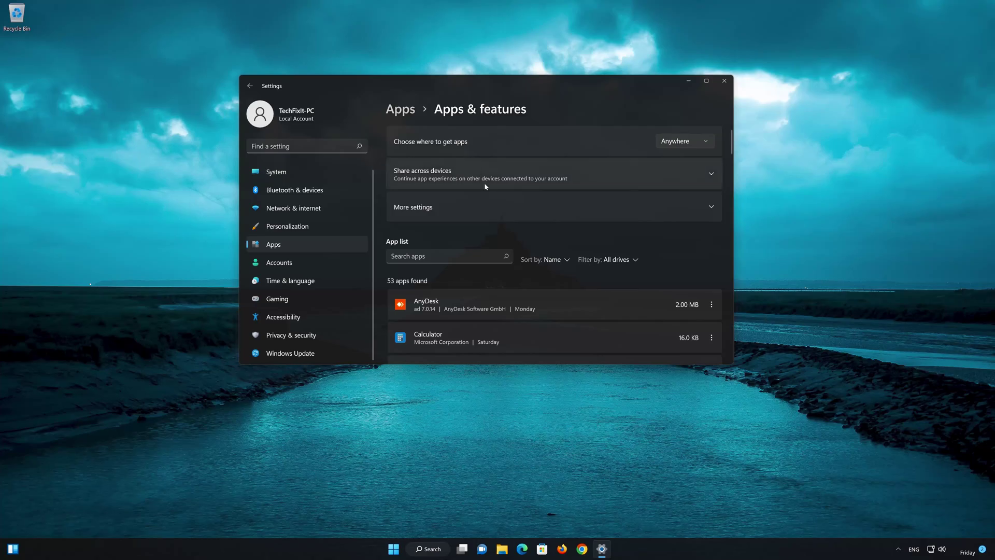
{"action": "scroll", "coordinate": [577, 265], "scroll_direction": "down", "scroll_amount": 4}
{"action": "scroll", "coordinate": [577, 269], "scroll_direction": "down", "scroll_amount": 2}
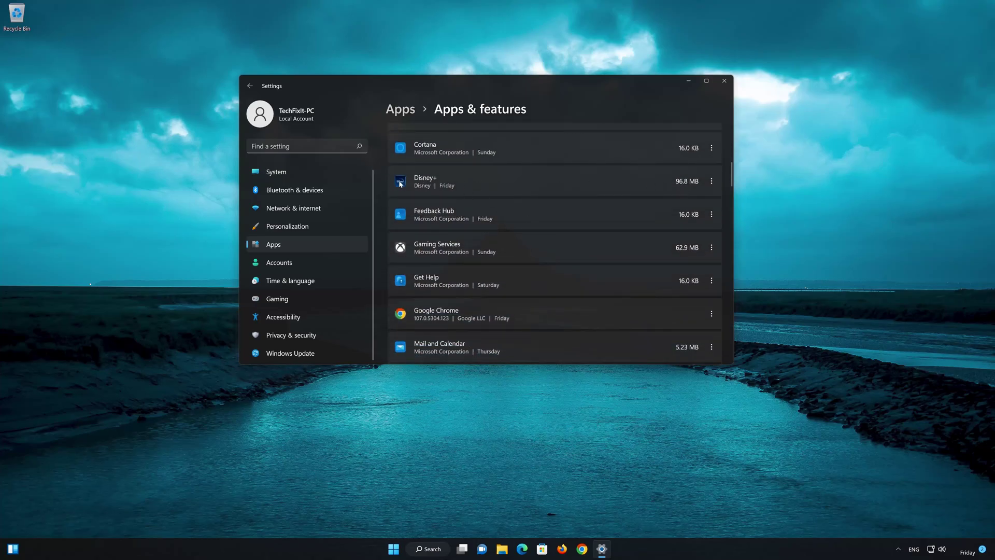
Show Disney+'s three-dot menu and go to its Advanced options page
{"action": "left_click", "coordinate": [711, 182]}
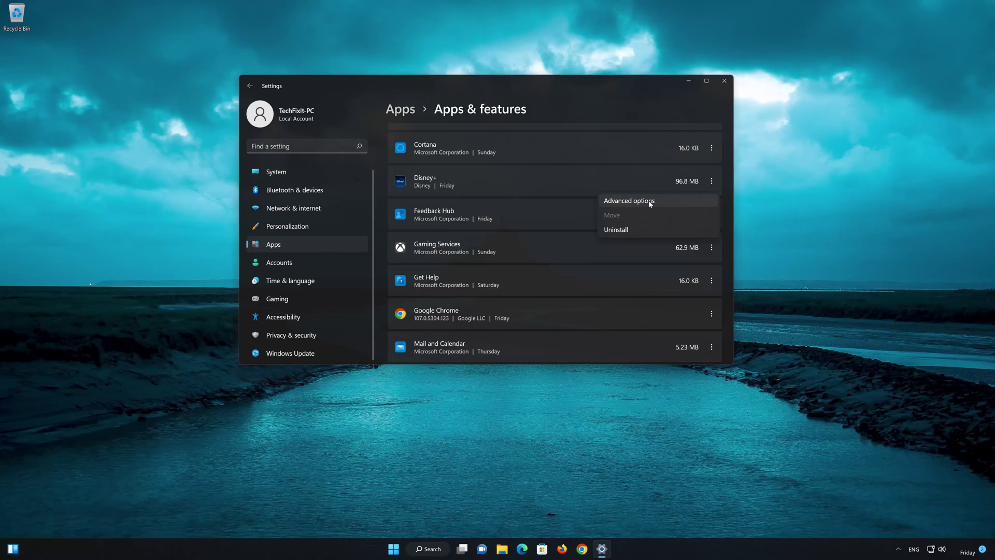
{"action": "left_click", "coordinate": [670, 202]}
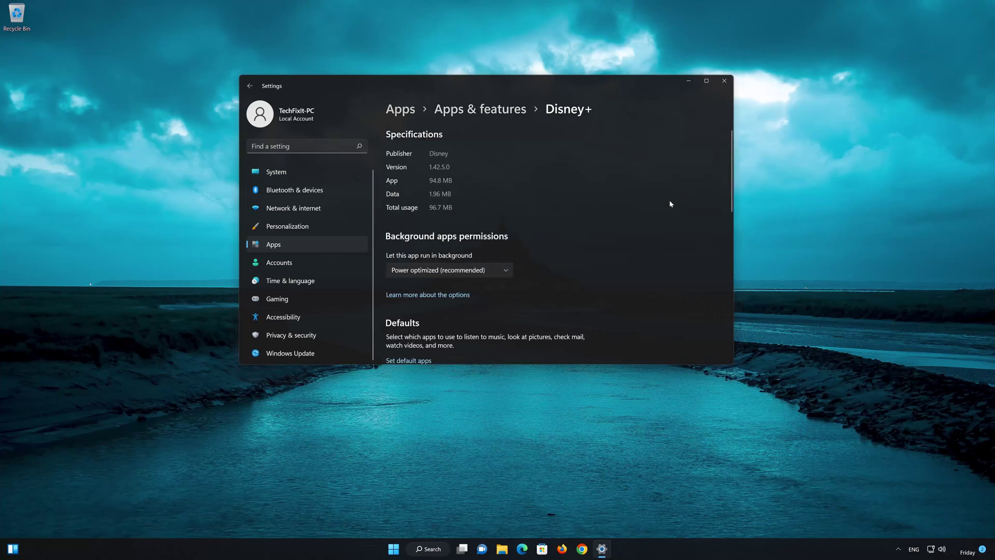
{"action": "scroll", "coordinate": [645, 193], "scroll_direction": "down", "scroll_amount": 2}
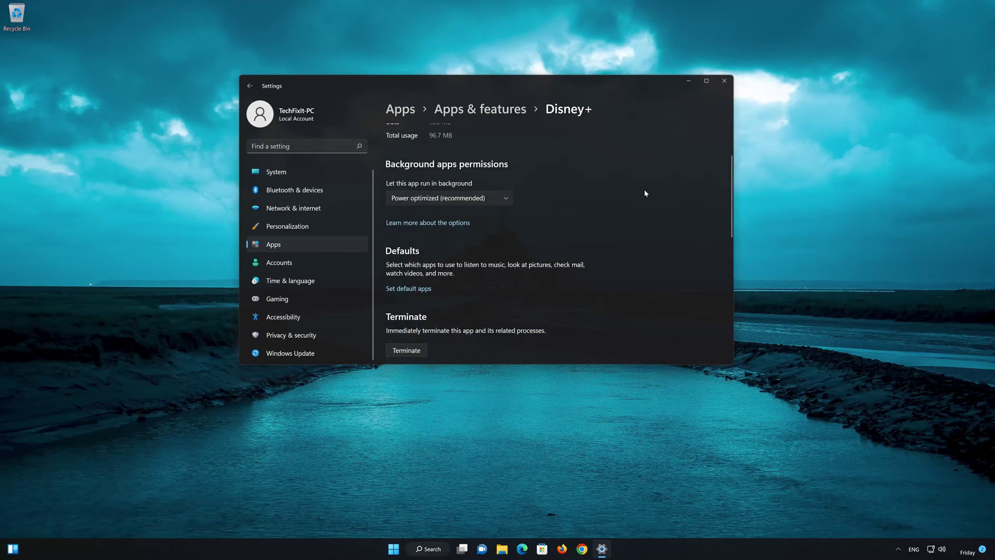
{"action": "scroll", "coordinate": [645, 193], "scroll_direction": "down", "scroll_amount": 1}
{"action": "scroll", "coordinate": [645, 193], "scroll_direction": "down", "scroll_amount": 1}
{"action": "scroll", "coordinate": [644, 192], "scroll_direction": "down", "scroll_amount": 1}
{"action": "scroll", "coordinate": [644, 192], "scroll_direction": "down", "scroll_amount": 2}
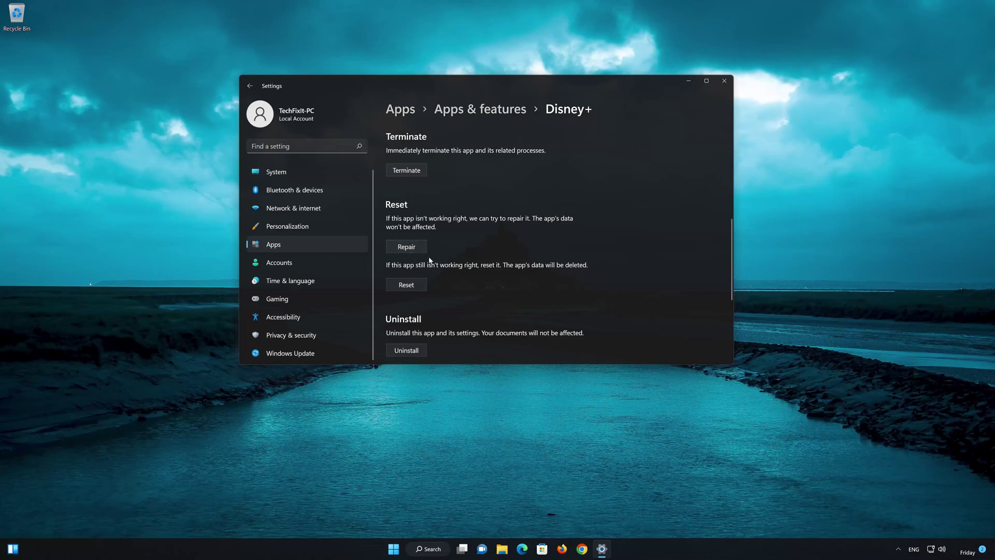
Repair Disney+, then reset it and confirm deleting its stored data
{"action": "left_click", "coordinate": [409, 251]}
{"action": "left_click", "coordinate": [406, 284]}
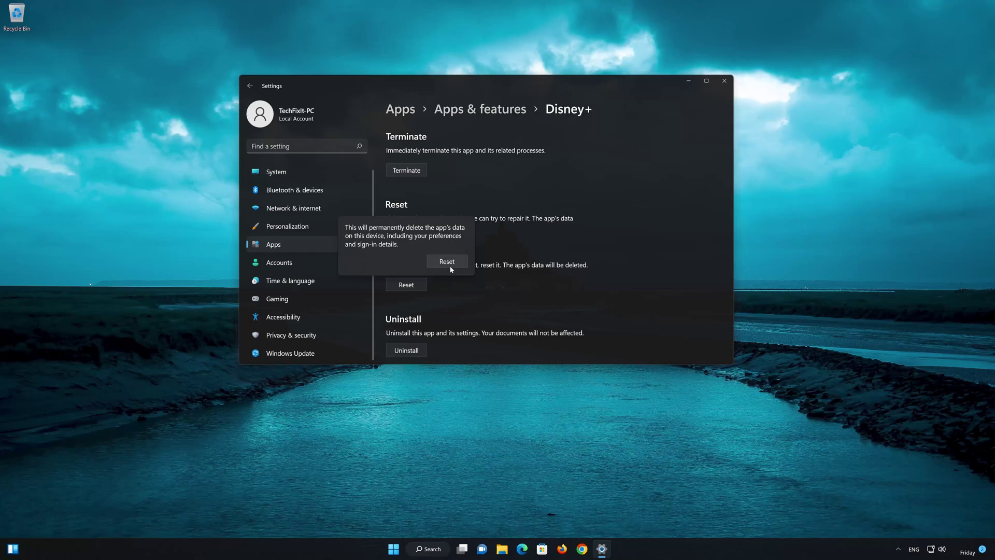
{"action": "left_click", "coordinate": [448, 261]}
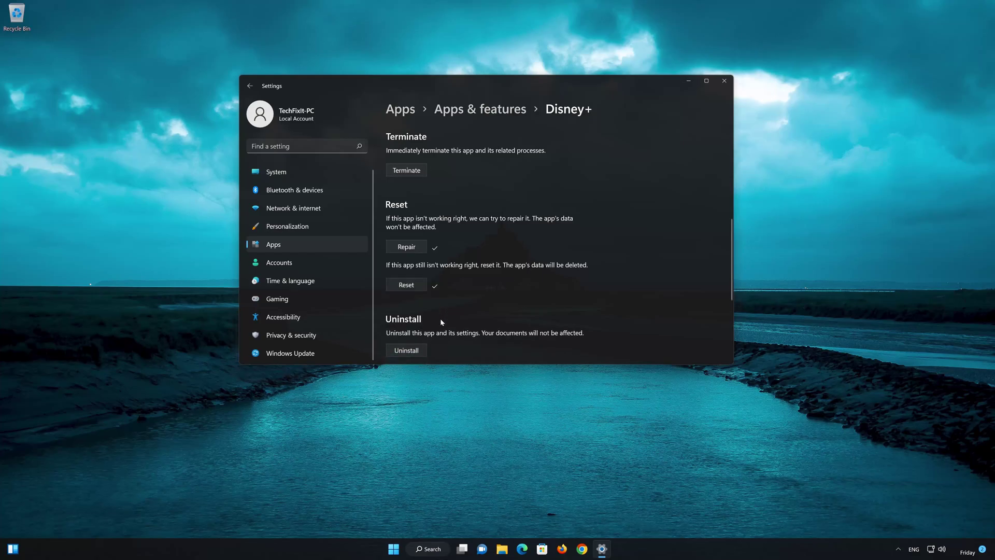
{"action": "scroll", "coordinate": [453, 292], "scroll_direction": "down", "scroll_amount": 2}
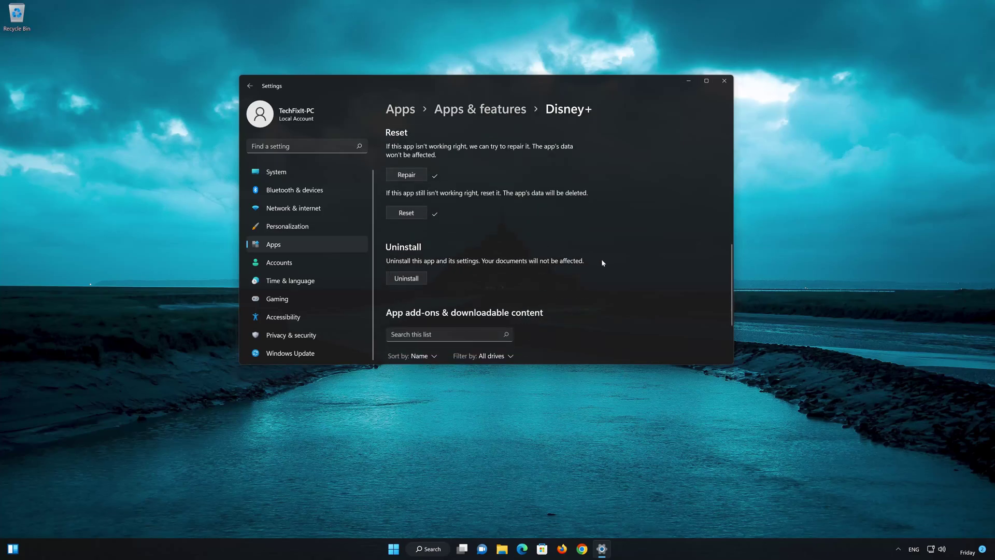
Uninstall Disney+ and confirm its removal from the computer
{"action": "left_click", "coordinate": [415, 281]}
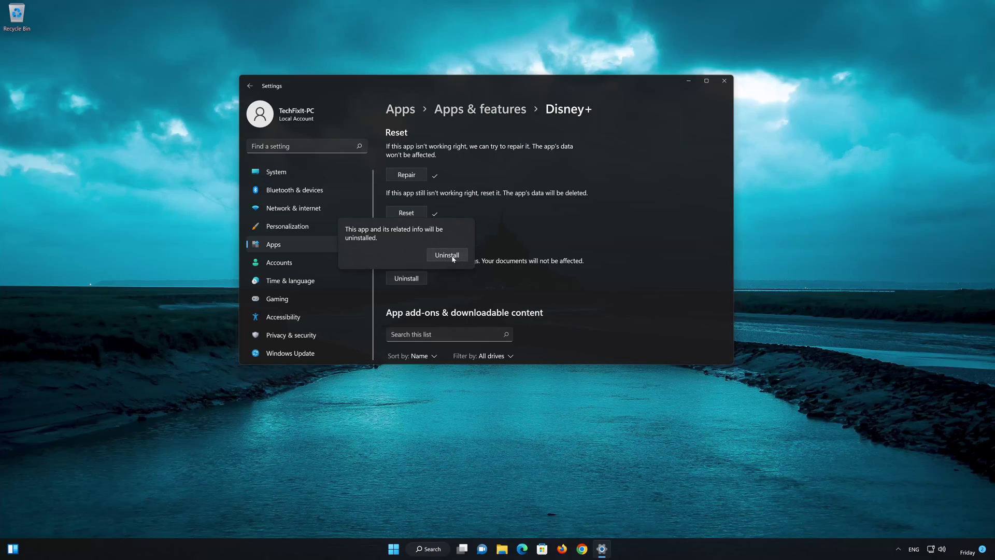
{"action": "left_click", "coordinate": [453, 256]}
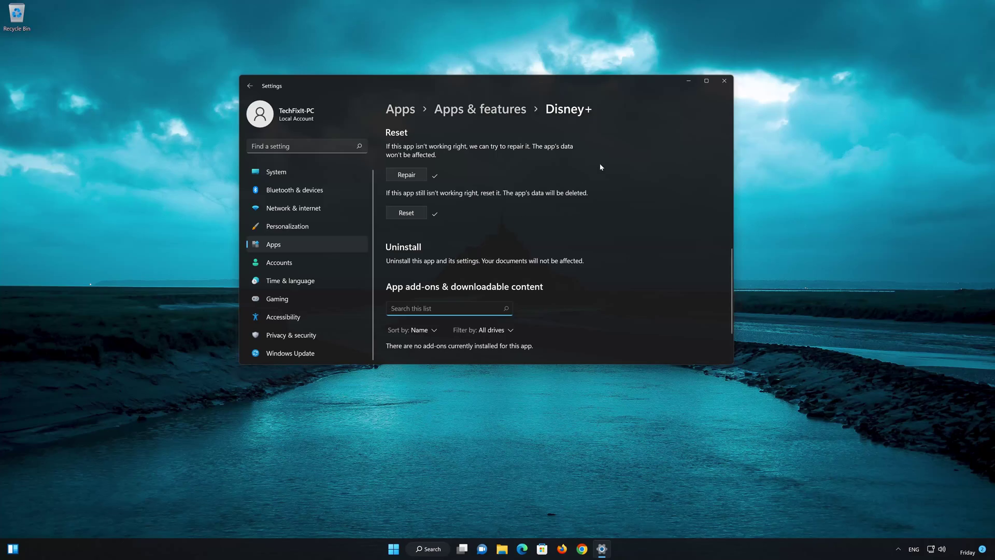
Close Settings, launch Microsoft Store and search 'disney+' to reach its listing
{"action": "left_click", "coordinate": [729, 80]}
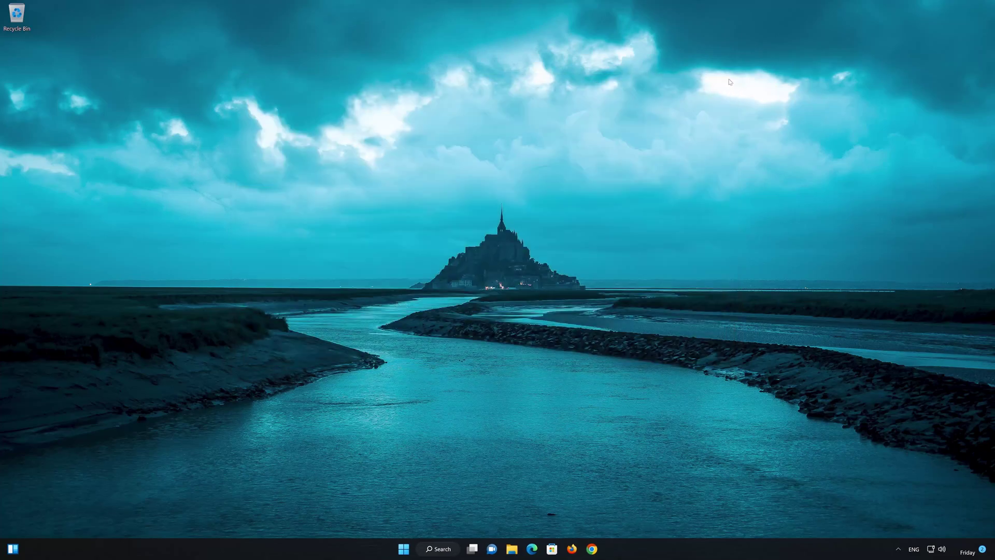
{"action": "left_click", "coordinate": [557, 550]}
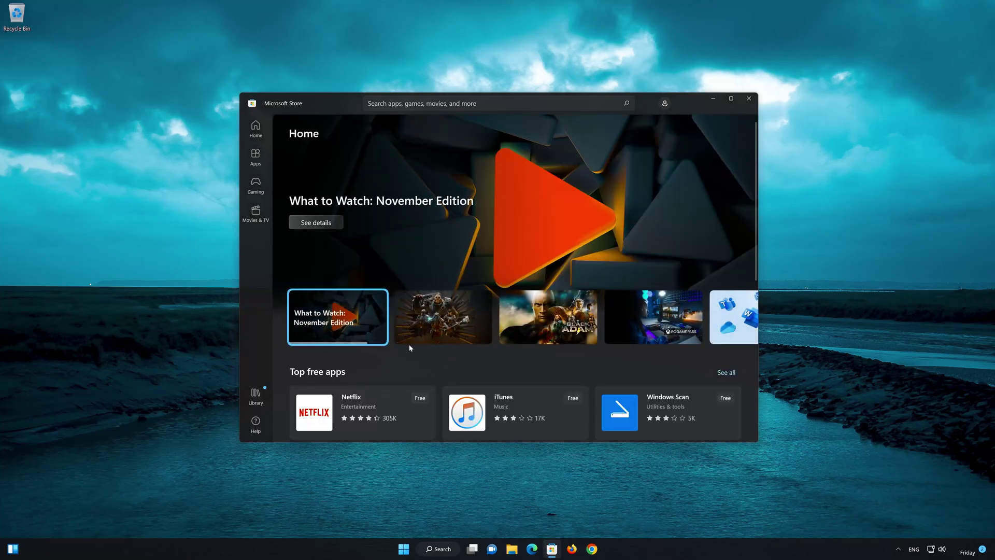
{"action": "key", "text": "ctrl+f"}
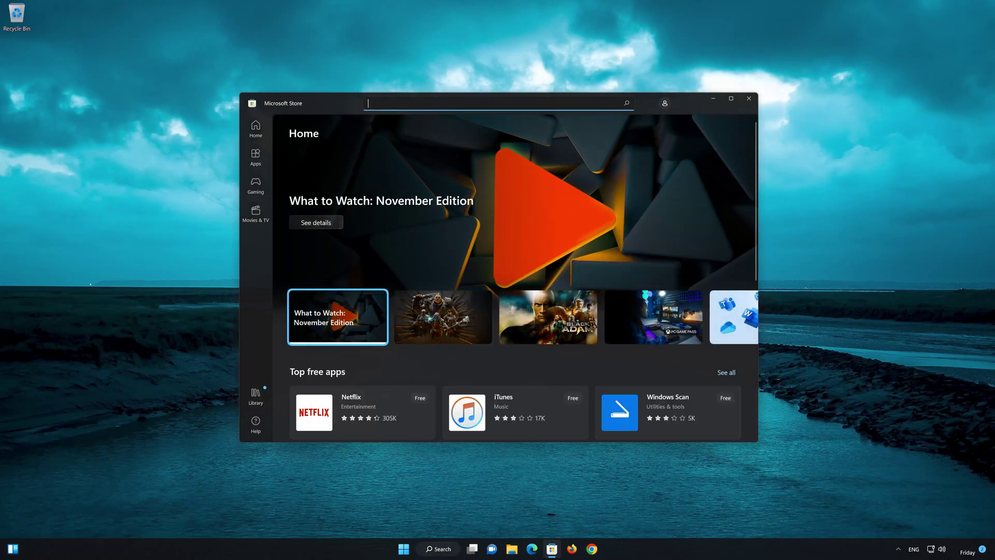
{"action": "type", "text": "dis"}
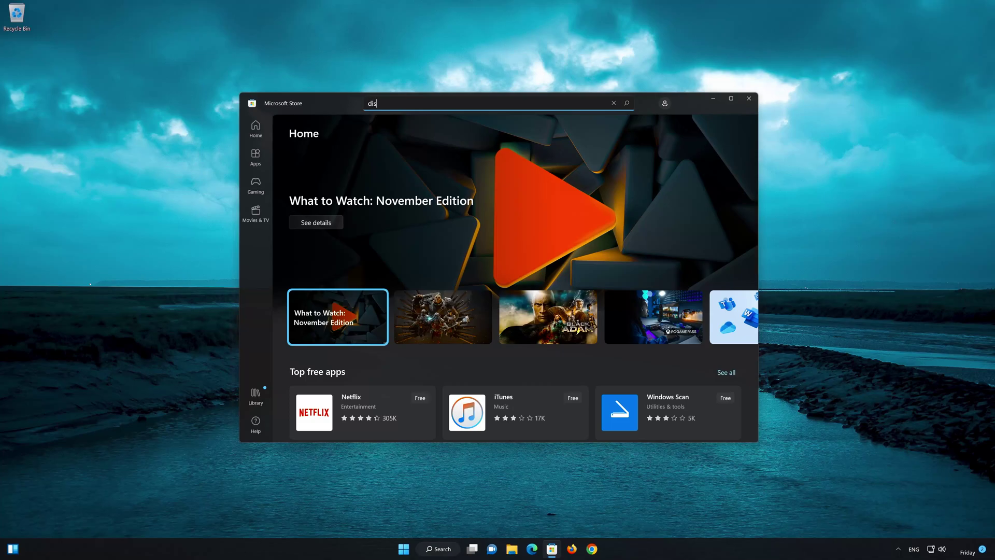
{"action": "type", "text": "ney+"}
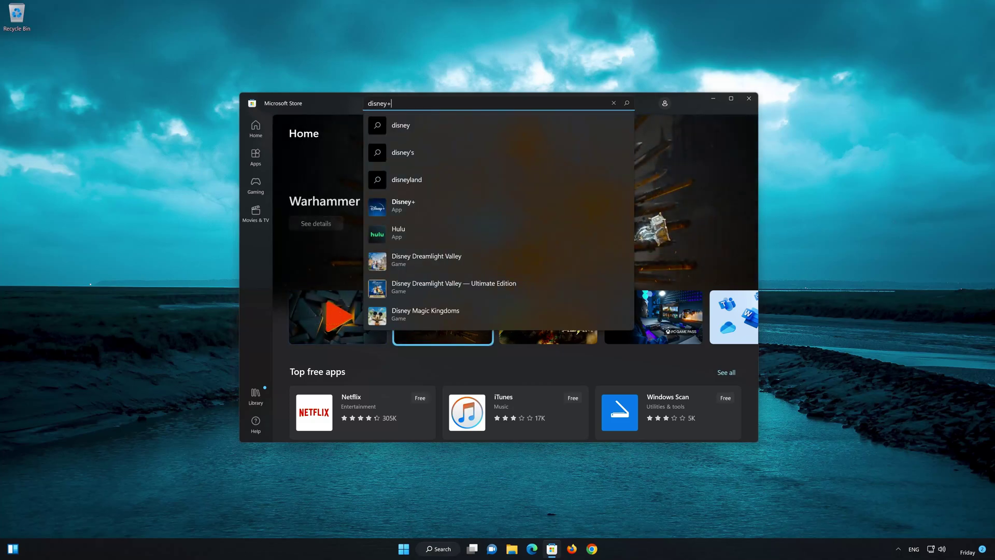
{"action": "left_click", "coordinate": [454, 207]}
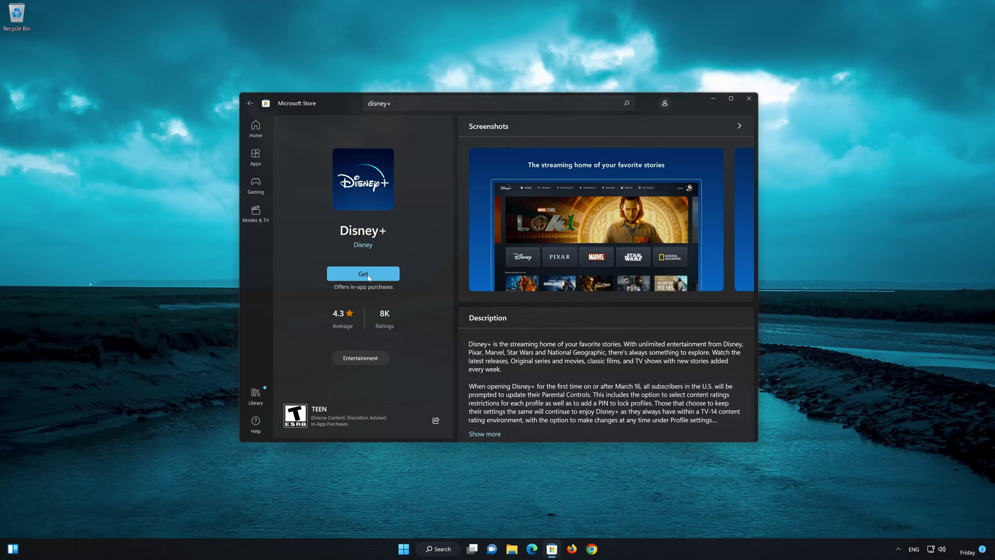
Get Disney+ from the store and launch it once installed
{"action": "left_click", "coordinate": [368, 278]}
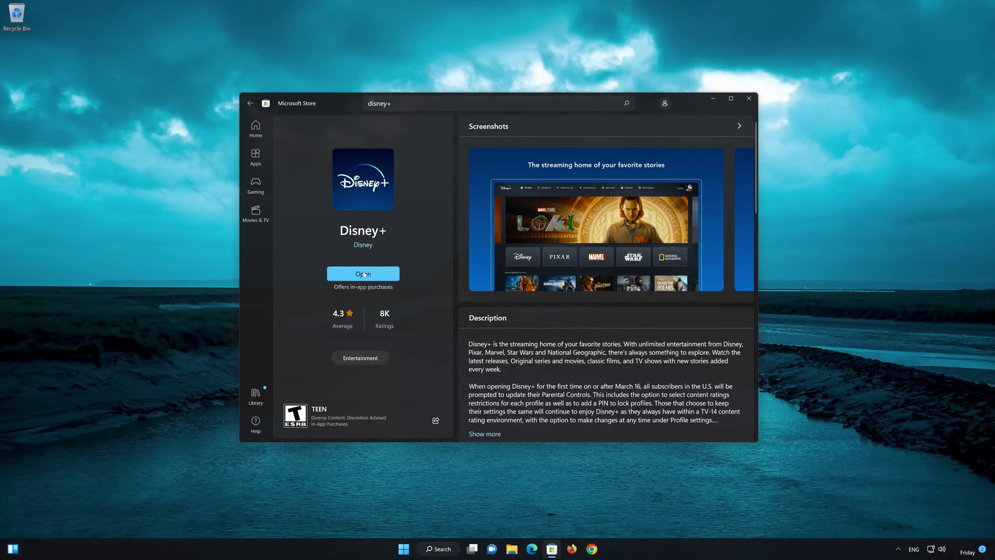
{"action": "left_click", "coordinate": [384, 276]}
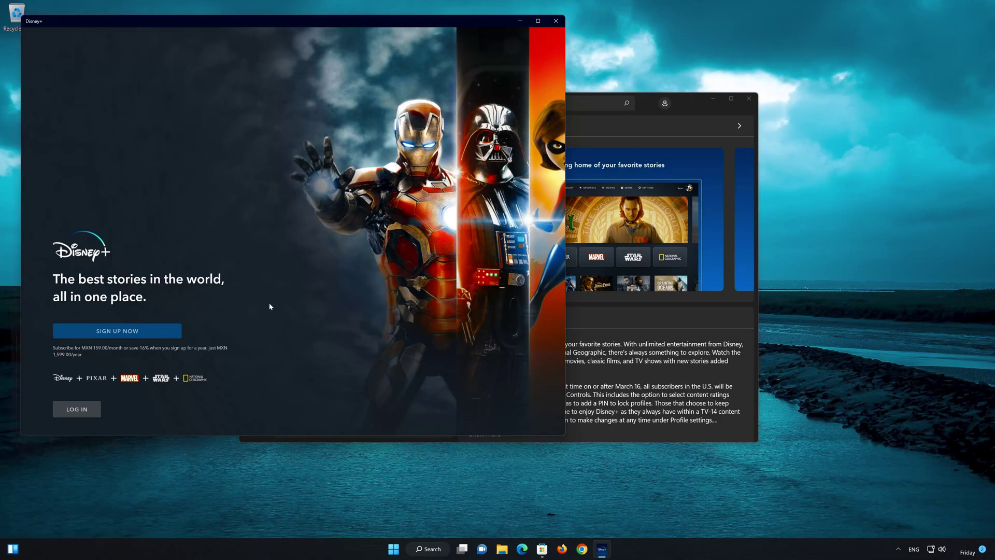
Choose SIGN UP NOW and send the sign-up page to Microsoft Edge
{"action": "left_click", "coordinate": [165, 330]}
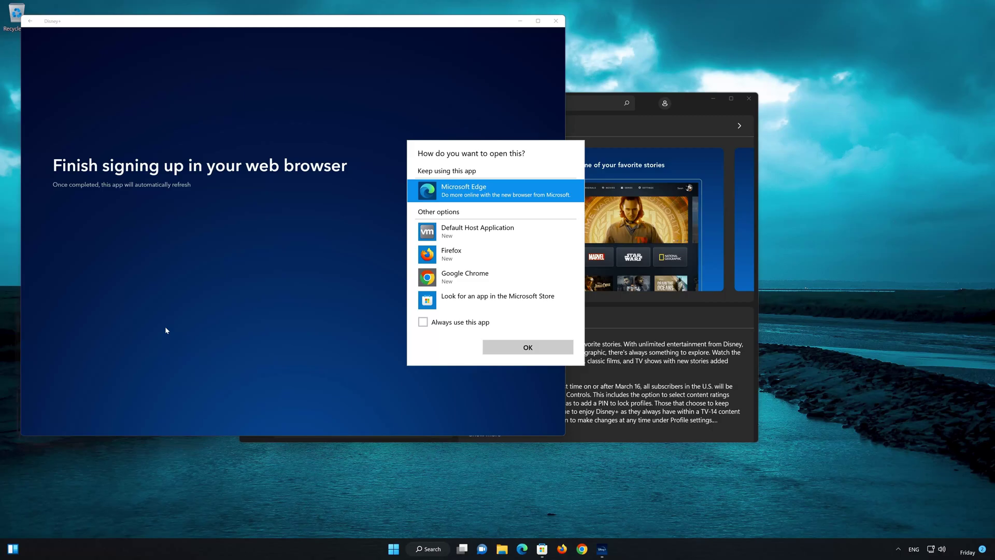
{"action": "left_click", "coordinate": [528, 348]}
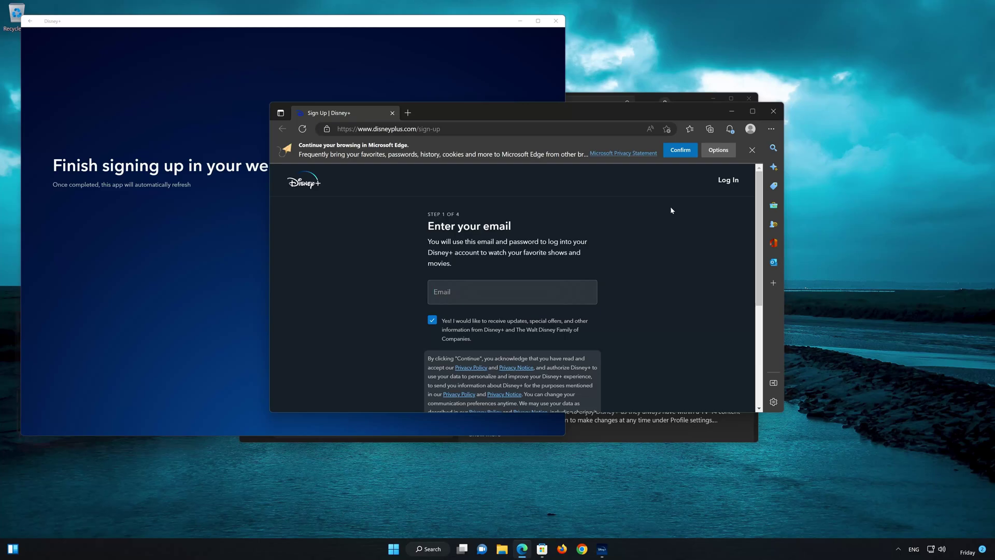
Close the Edge sign-up window, the Disney+ app and Microsoft Store
{"action": "left_click", "coordinate": [778, 114]}
{"action": "left_click", "coordinate": [555, 21]}
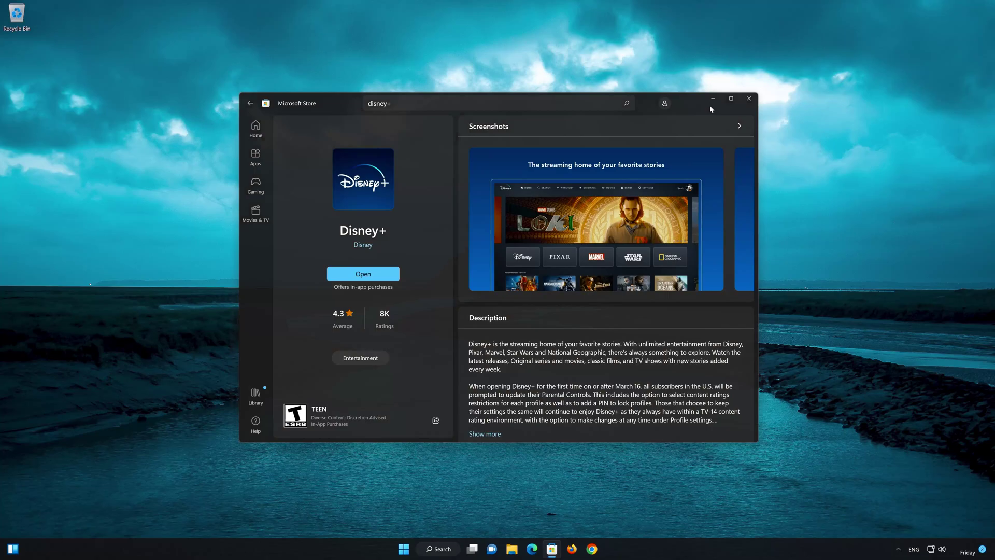
{"action": "left_click", "coordinate": [749, 98]}
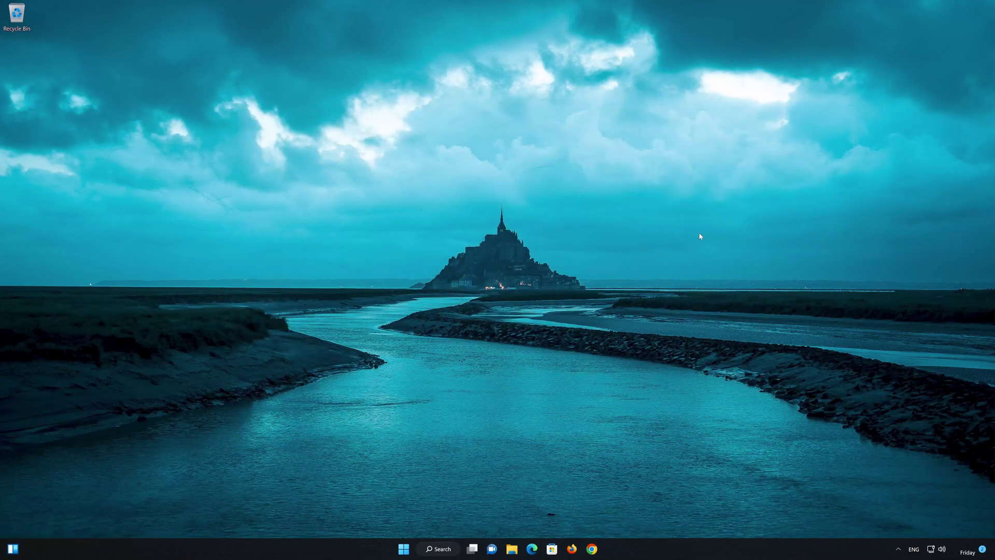